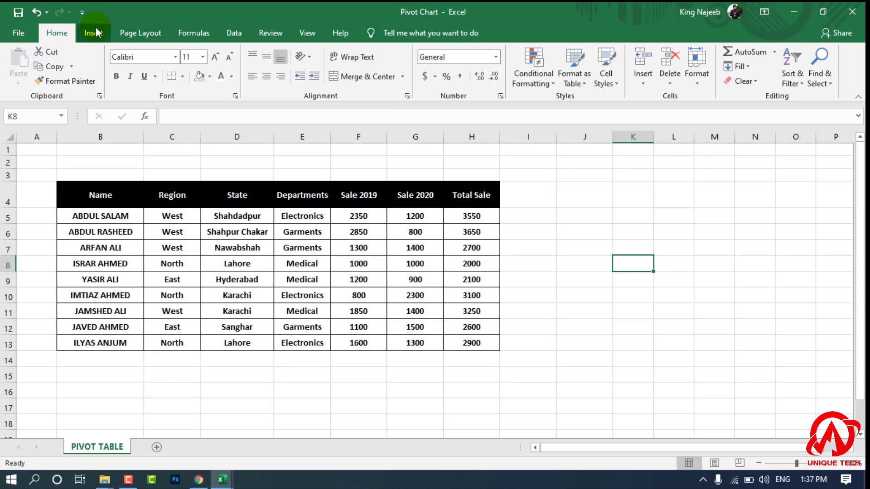
click(96, 33)
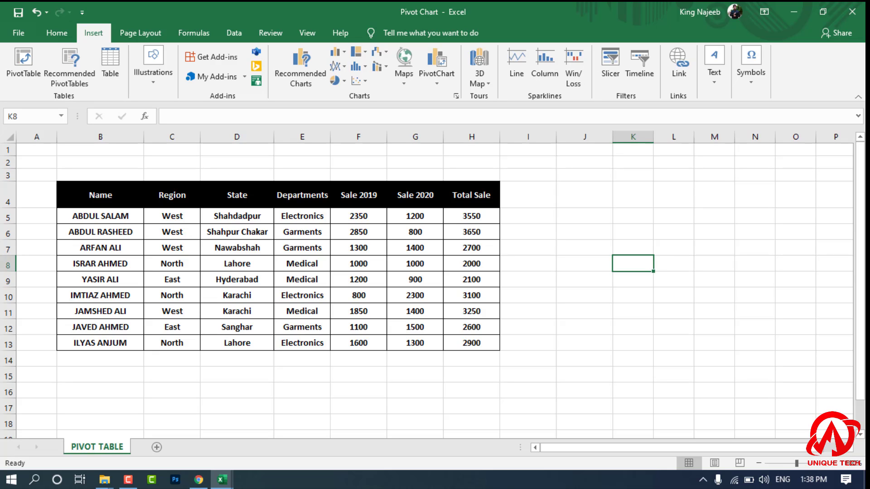
click(453, 219)
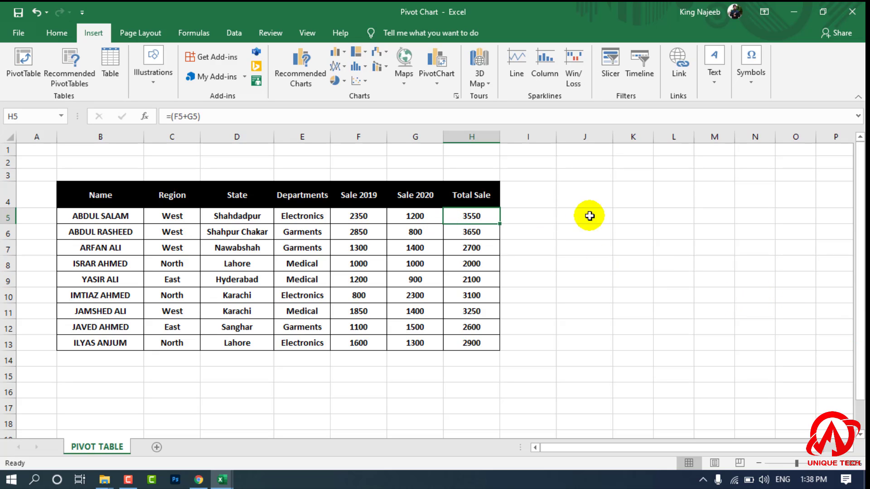
click(566, 258)
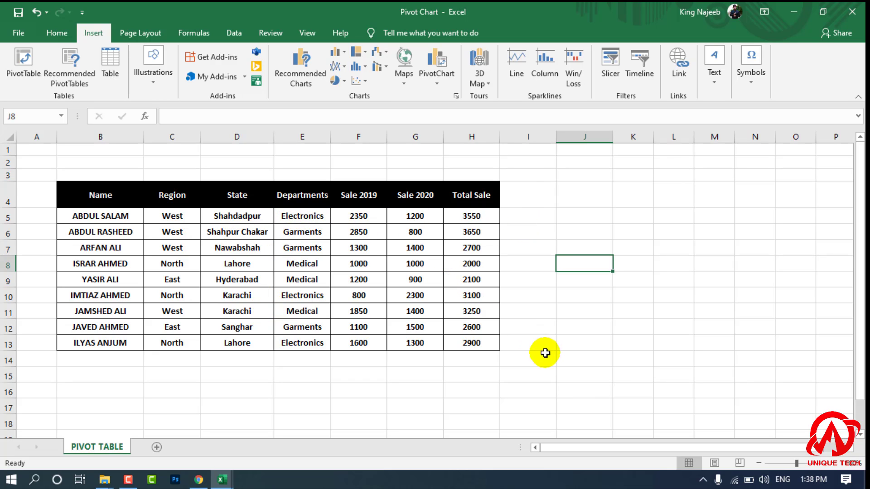
click(617, 392)
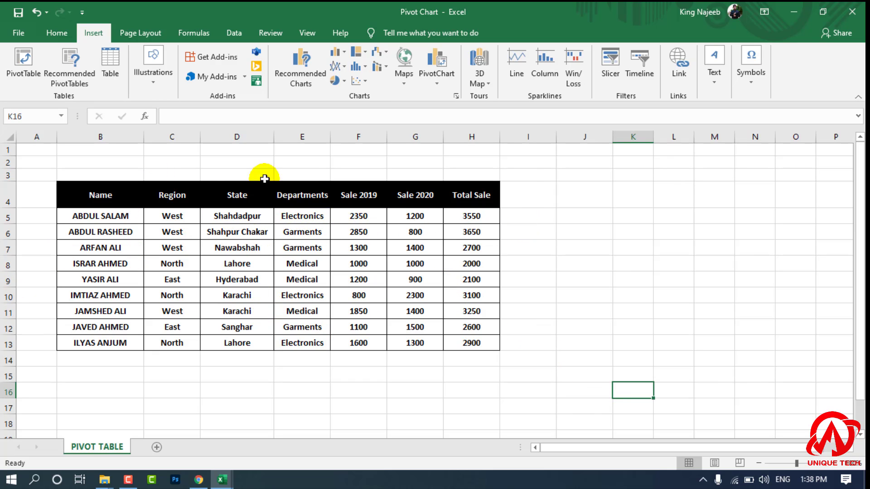
click(567, 359)
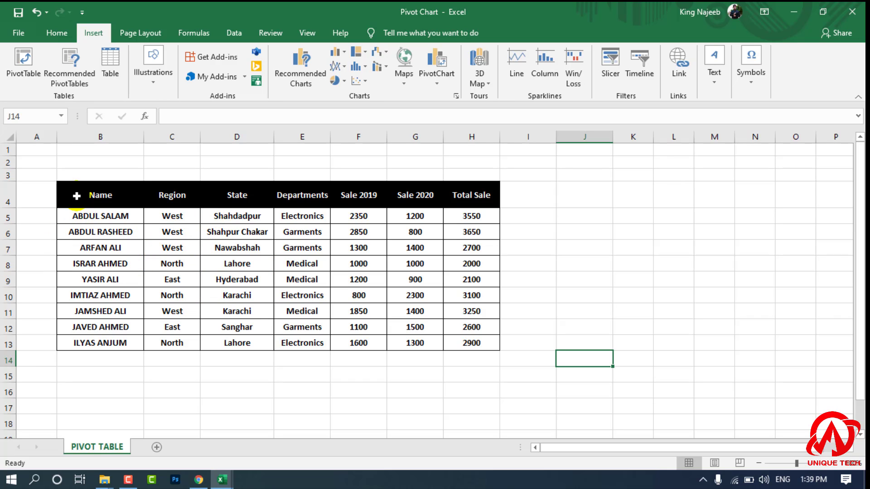
drag(76, 196, 454, 340)
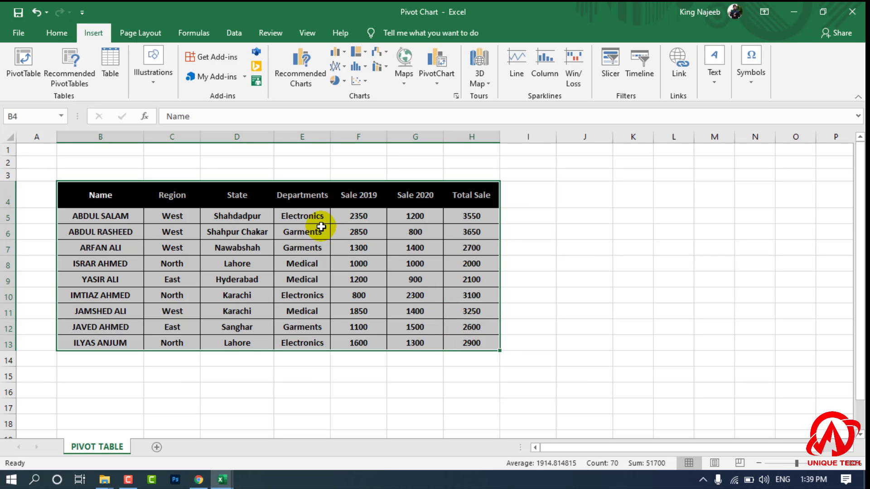
click(24, 68)
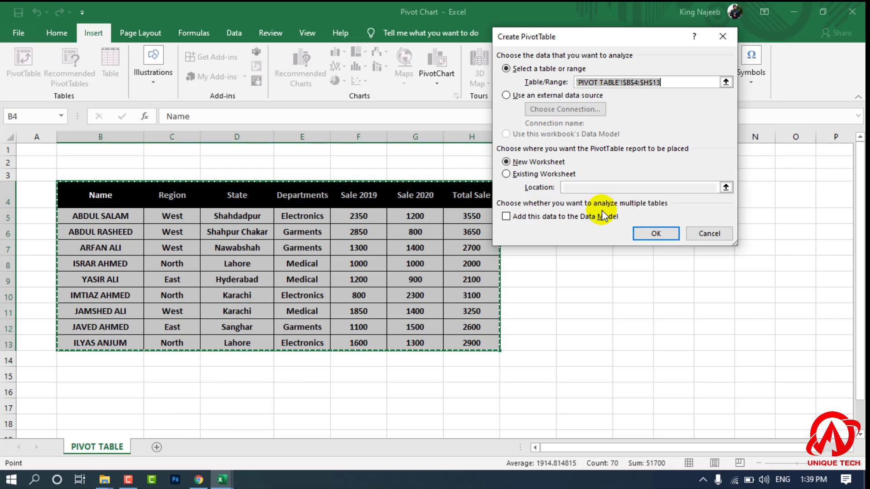
click(709, 233)
click(603, 293)
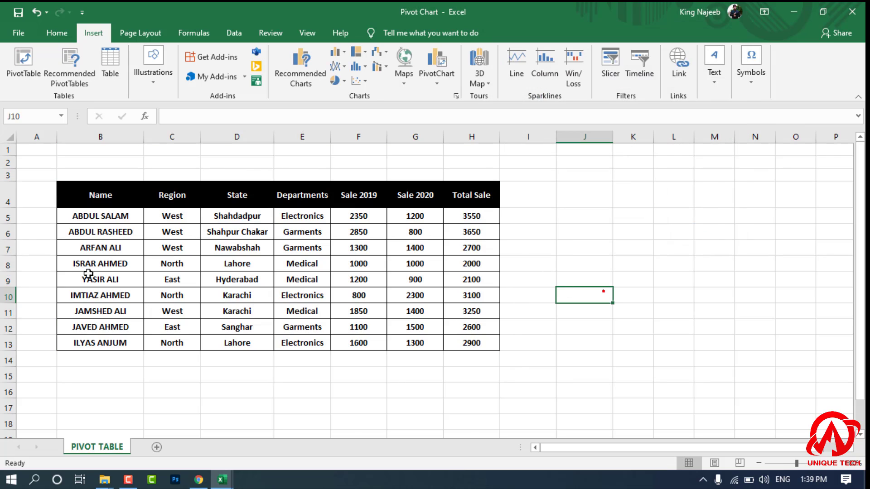
click(128, 231)
click(23, 63)
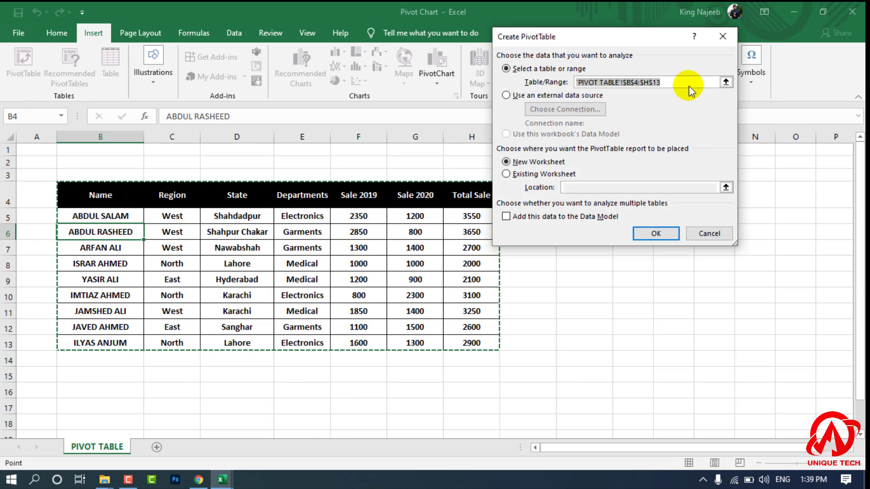
drag(74, 196, 453, 348)
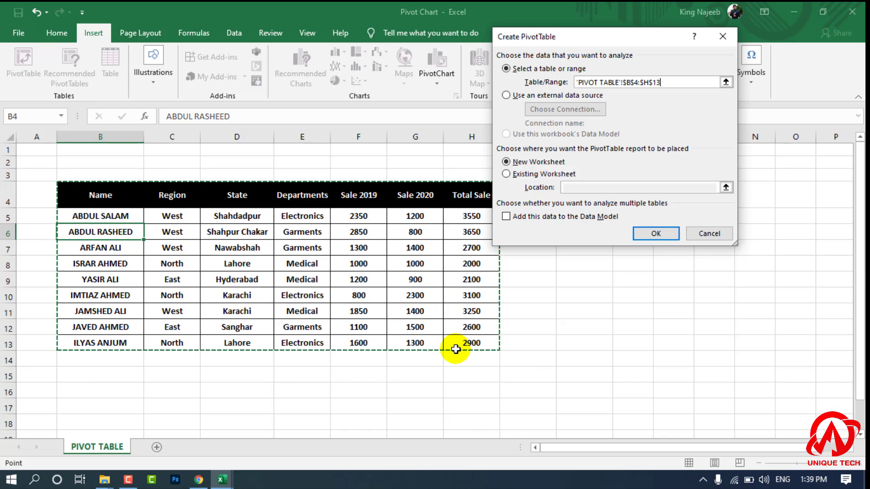
click(709, 233)
- Create a PivotTable on a new worksheet from the sales data range B4:H13, headers included
drag(82, 194, 477, 339)
click(23, 64)
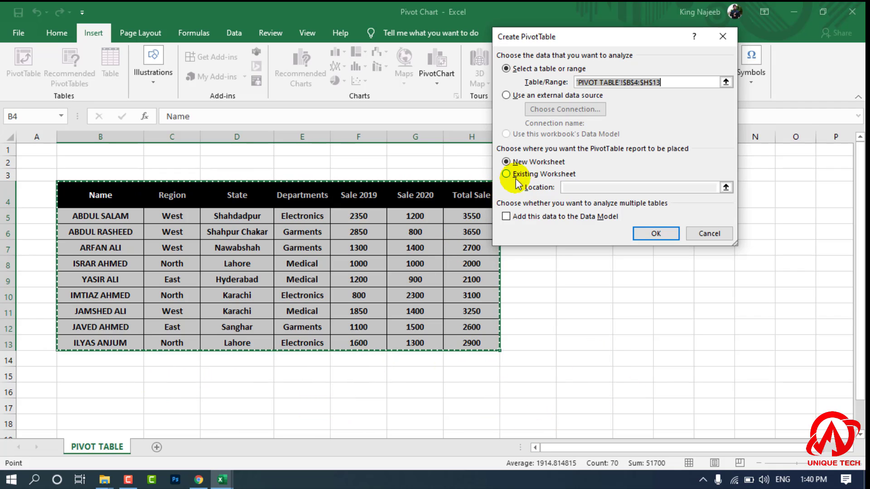
click(510, 162)
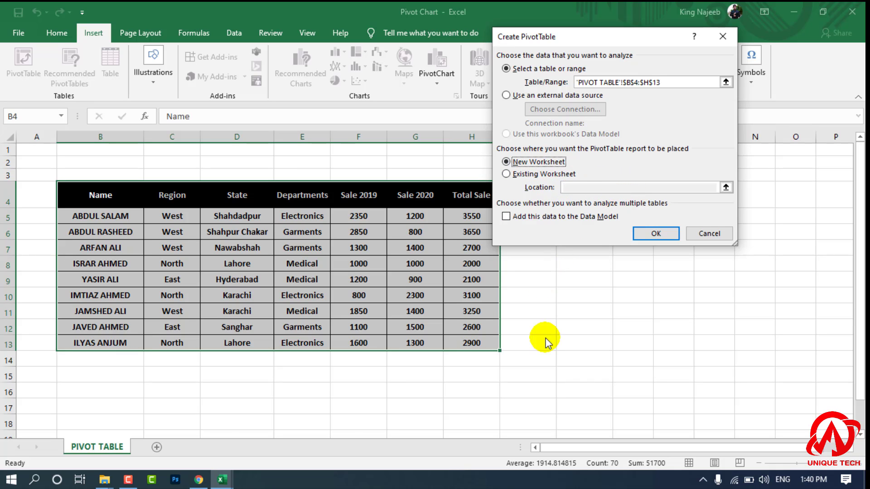
click(664, 232)
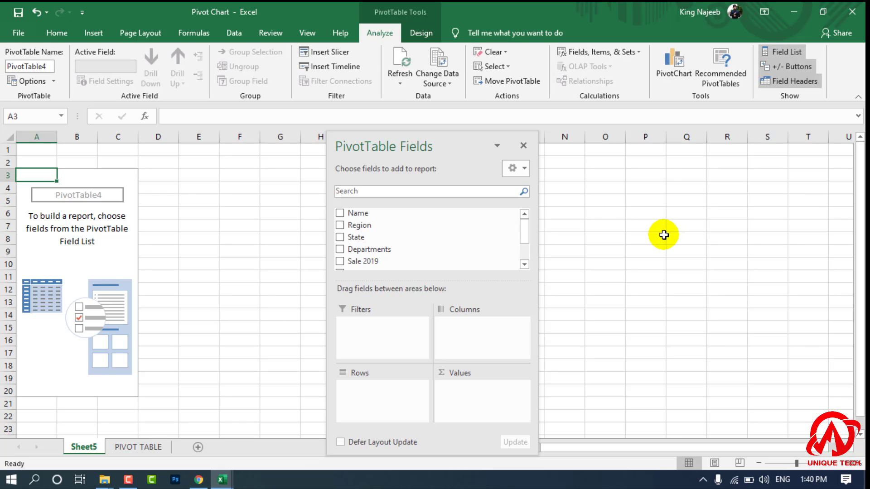
- Move the field list away from the report area, and try adding the Name field to the report before removing it again
drag(450, 147, 561, 89)
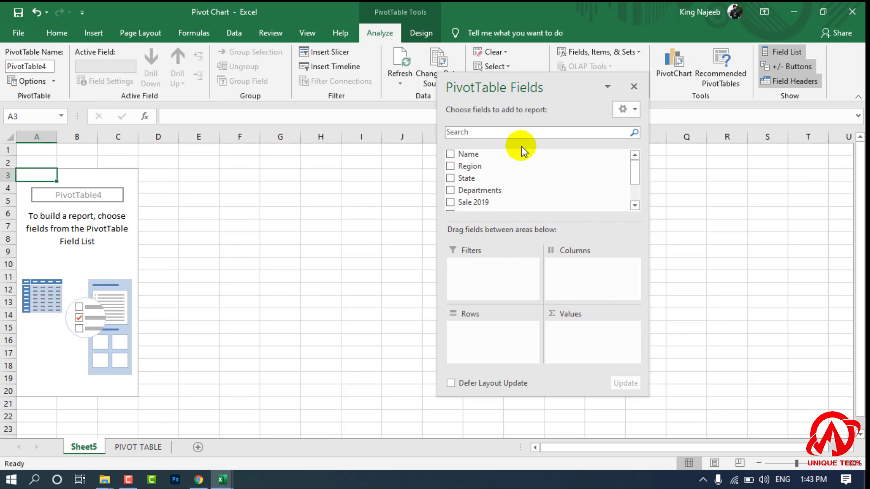
drag(471, 155, 487, 169)
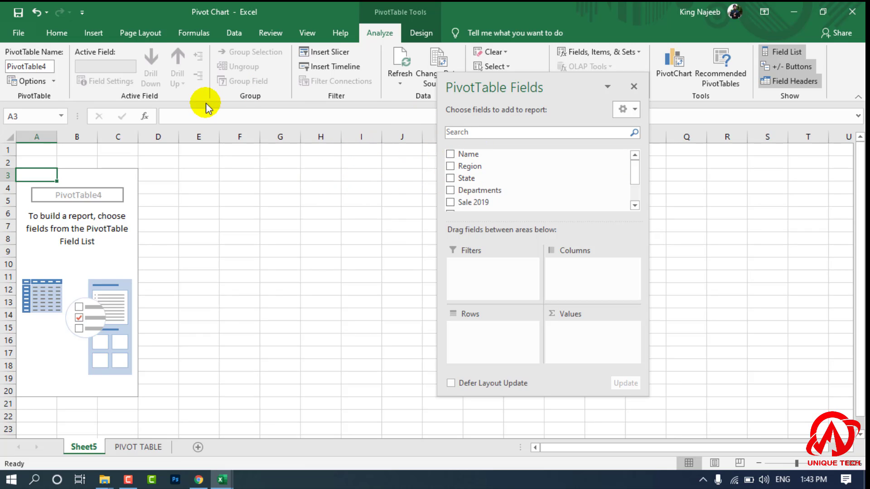
click(450, 155)
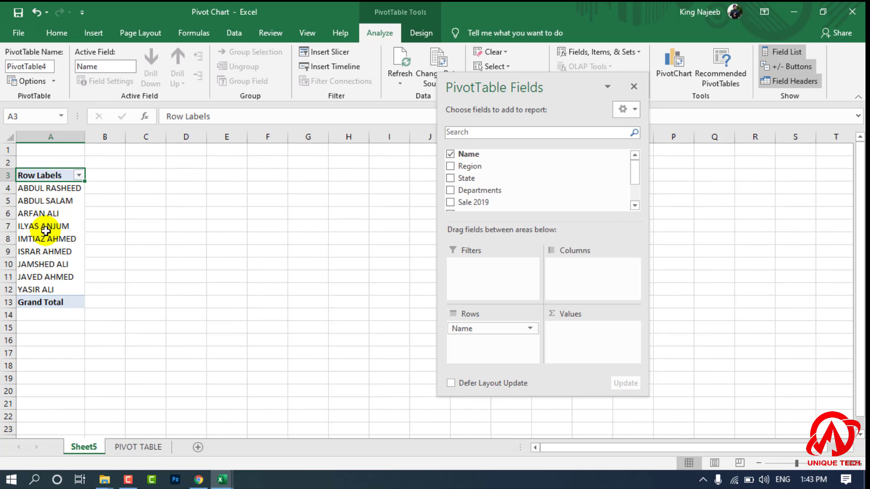
click(451, 155)
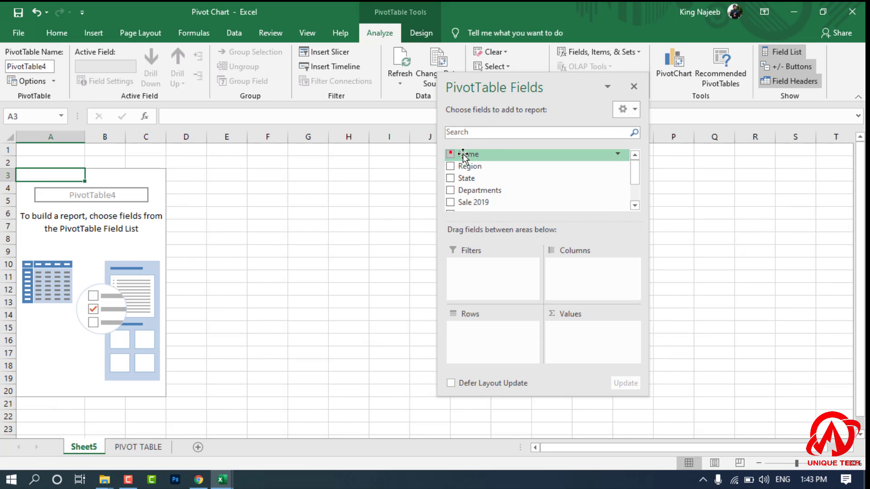
- Try the Name field as column labels, row labels and report filter, and look through its filter choices
drag(483, 158, 574, 272)
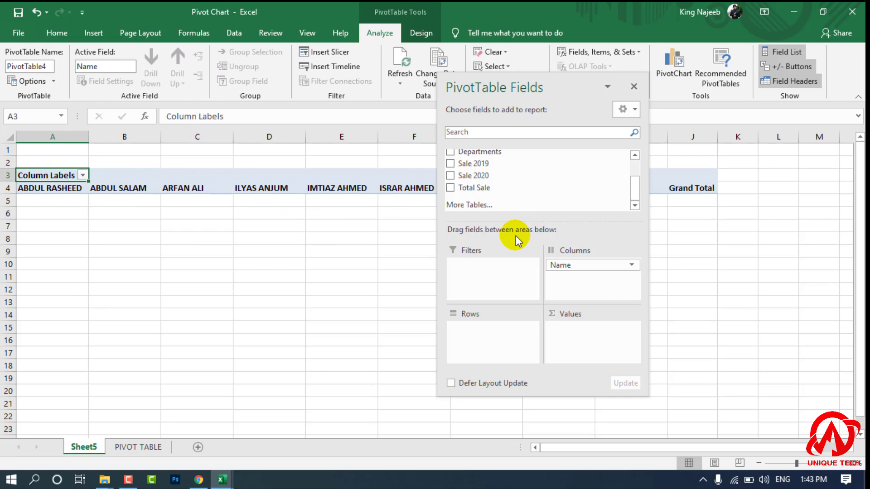
scroll(573, 190, up, 2)
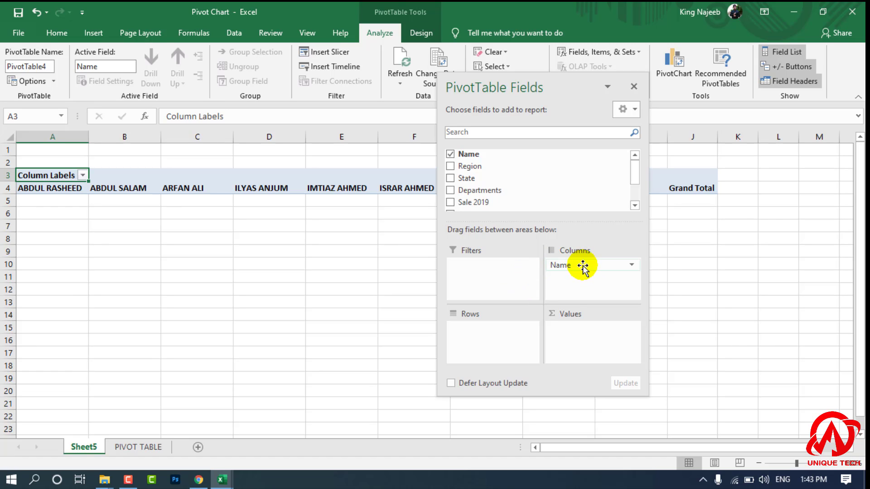
drag(583, 267, 499, 336)
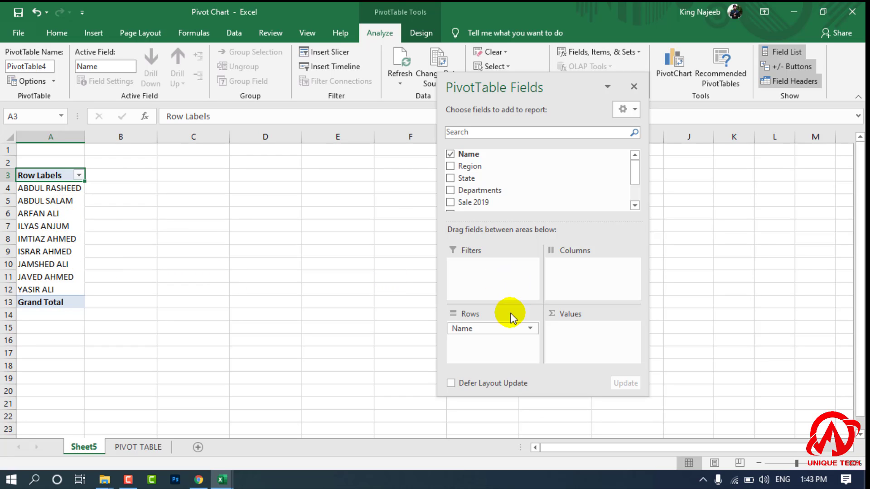
drag(498, 329, 502, 286)
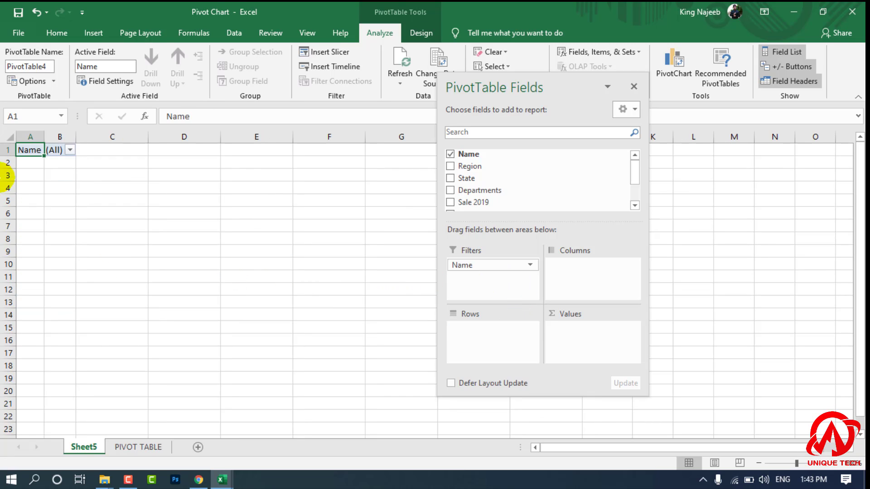
click(71, 151)
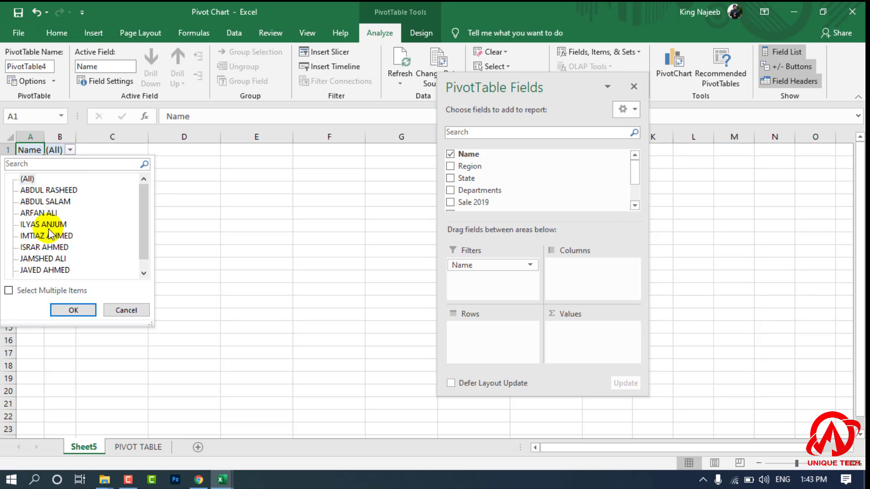
click(123, 310)
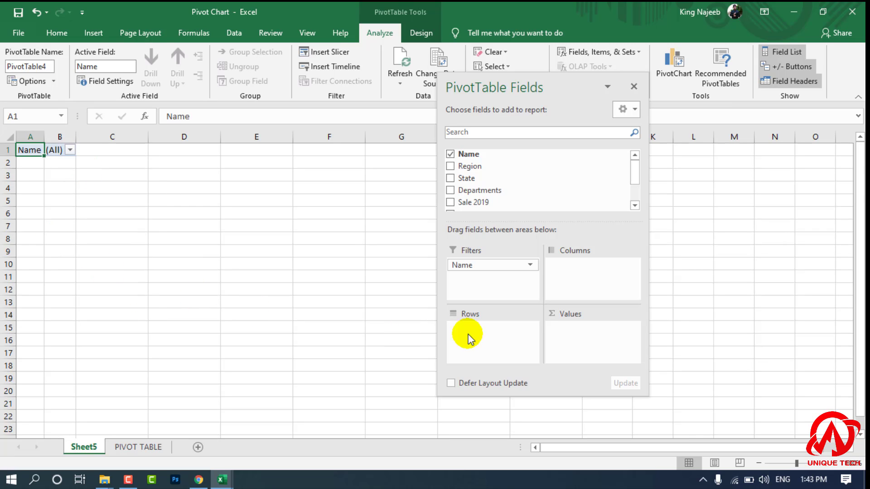
drag(484, 271, 412, 279)
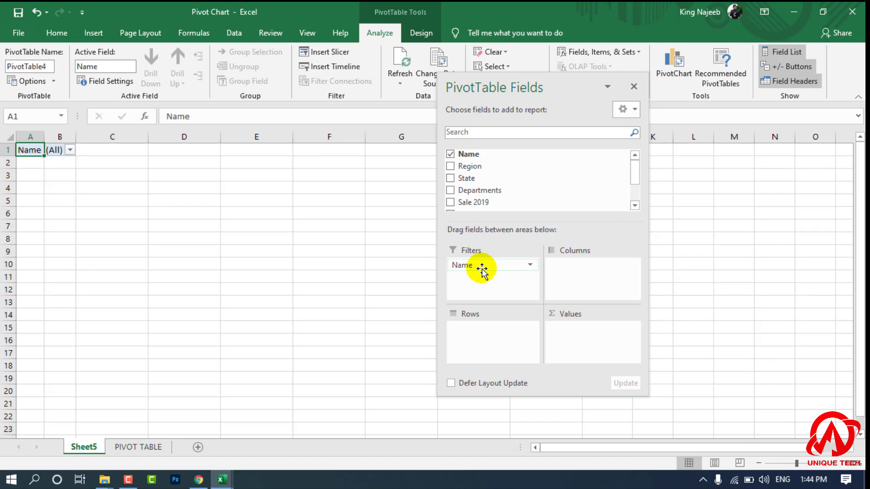
- Place the Name field in Columns with Departments beneath it, trying Departments in Rows and Filters along the way
drag(476, 268, 589, 277)
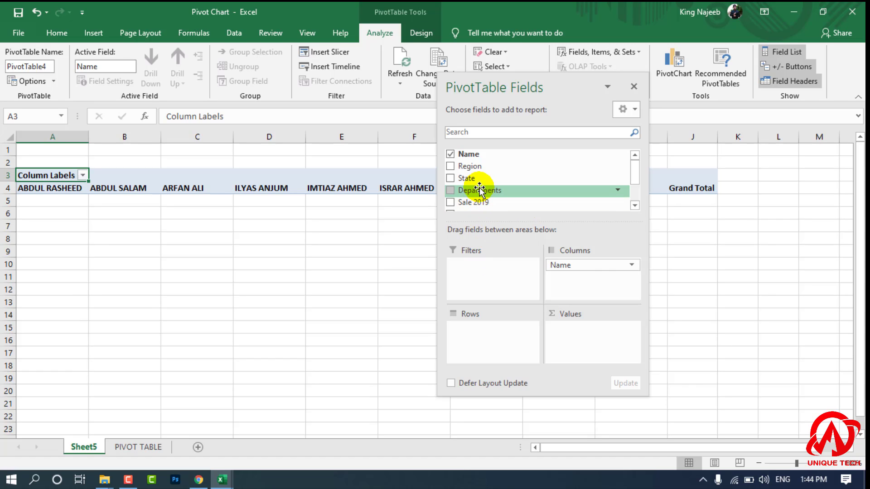
drag(480, 189, 608, 281)
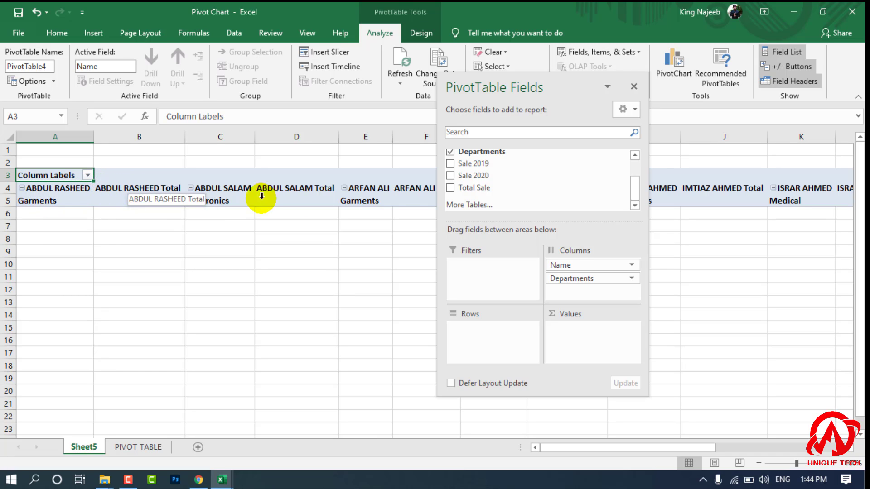
drag(566, 282, 476, 330)
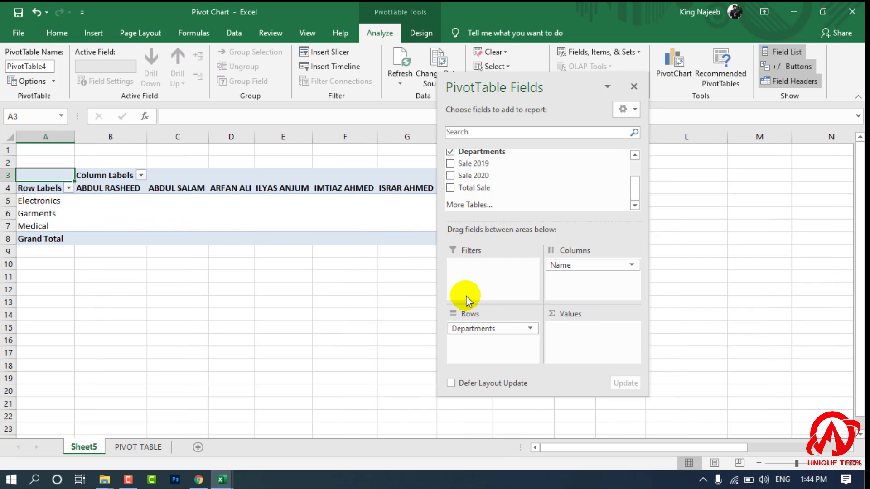
drag(512, 331, 513, 292)
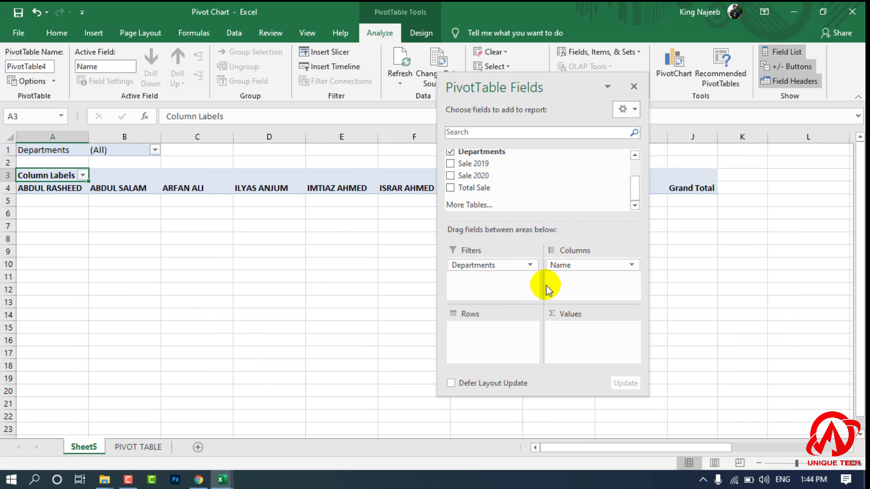
drag(506, 267, 573, 285)
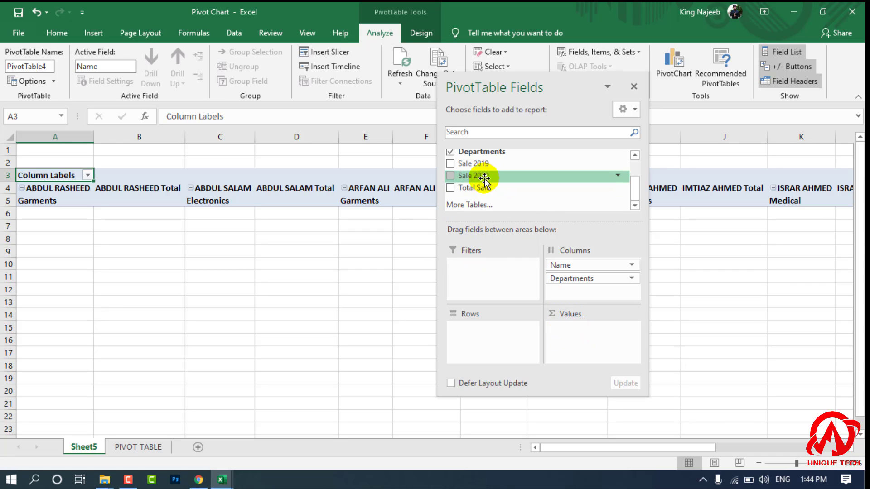
- Add Sale 2019, Sale 2020 and Total Sale to the PivotTable's Values area in that order
drag(471, 164, 584, 329)
drag(479, 175, 572, 345)
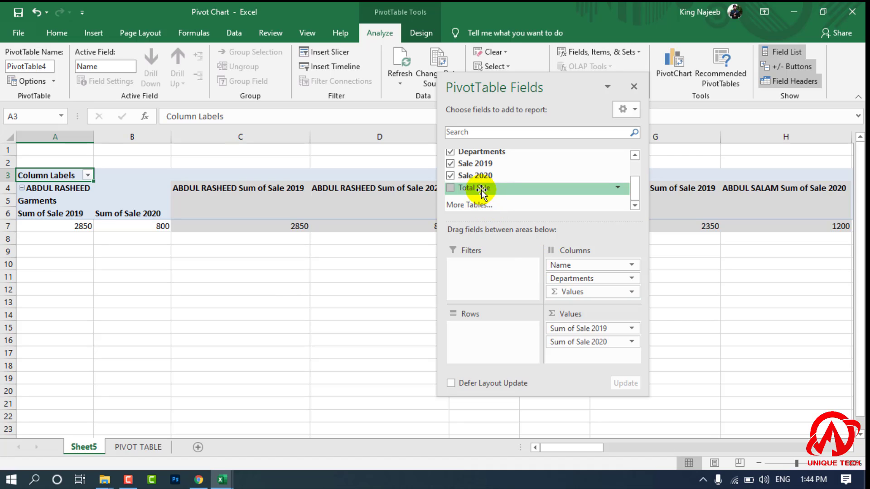
drag(480, 187, 574, 355)
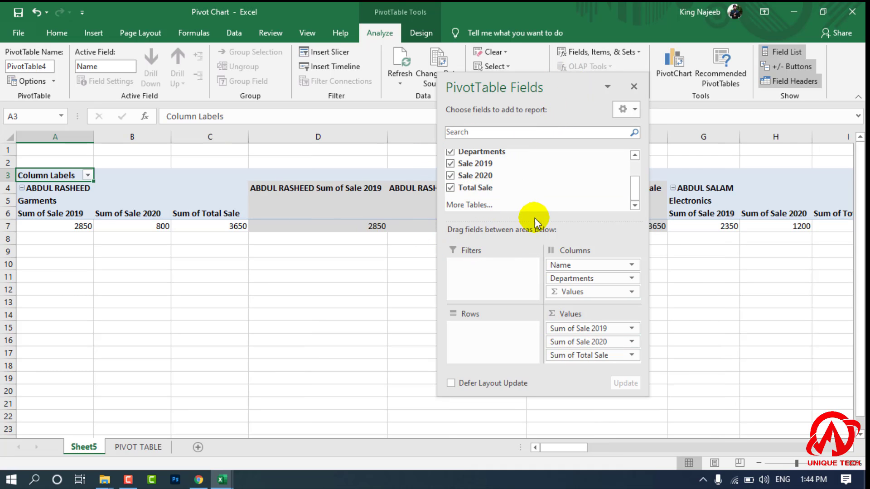
- Add Region with State beneath it to the PivotTable's Rows area, and move the field list clear of the report
scroll(480, 190, up, 2)
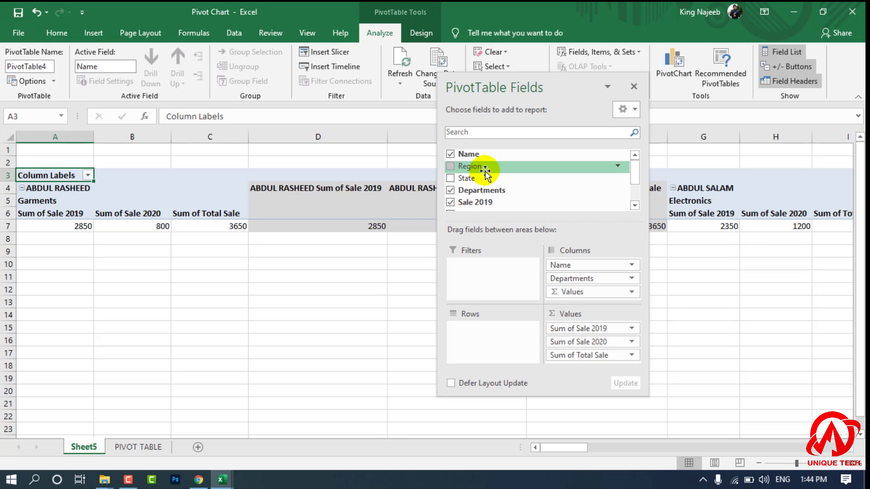
drag(471, 168, 491, 327)
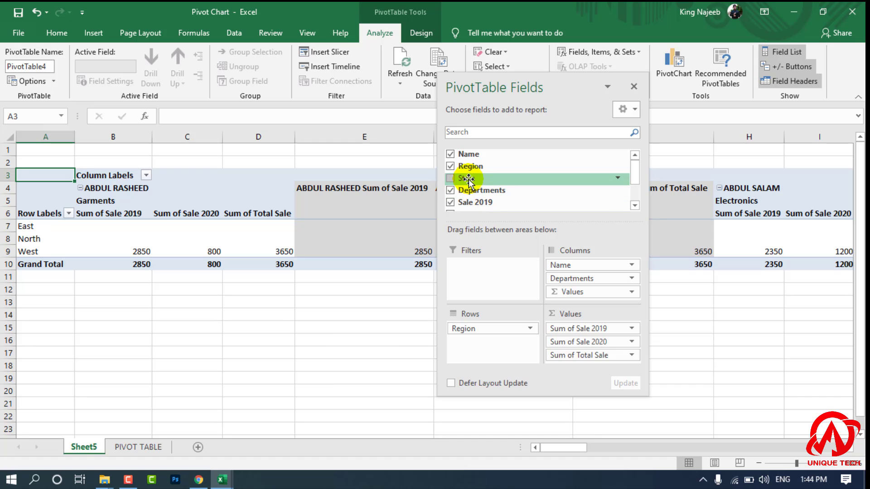
drag(466, 178, 515, 274)
drag(502, 349, 501, 340)
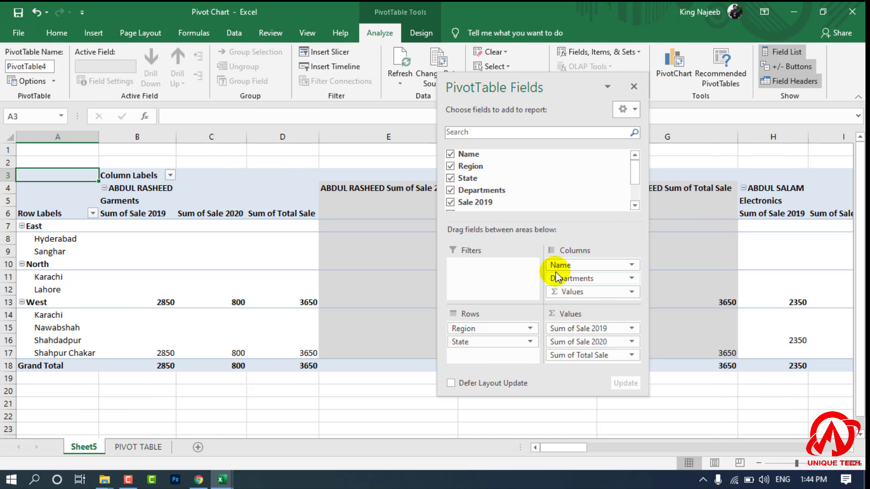
drag(590, 89, 453, 404)
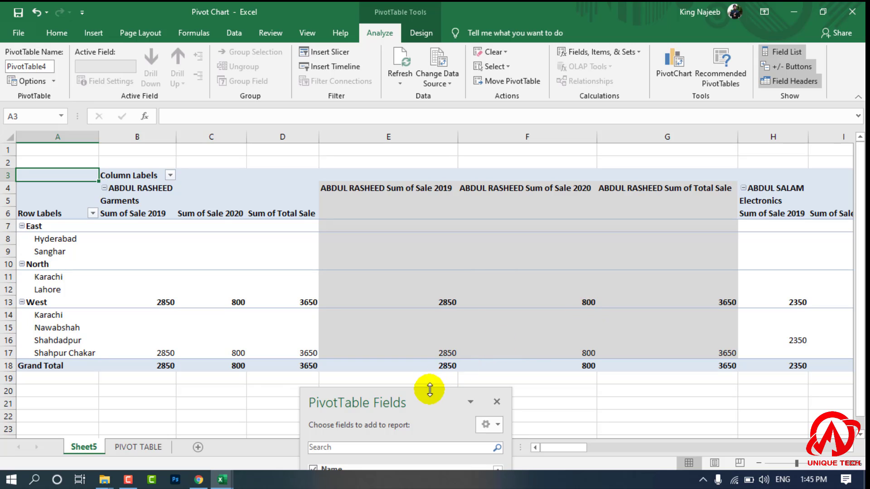
- Bring the field list back into full view and remove all fields from the PivotTable's areas
drag(429, 397, 607, 63)
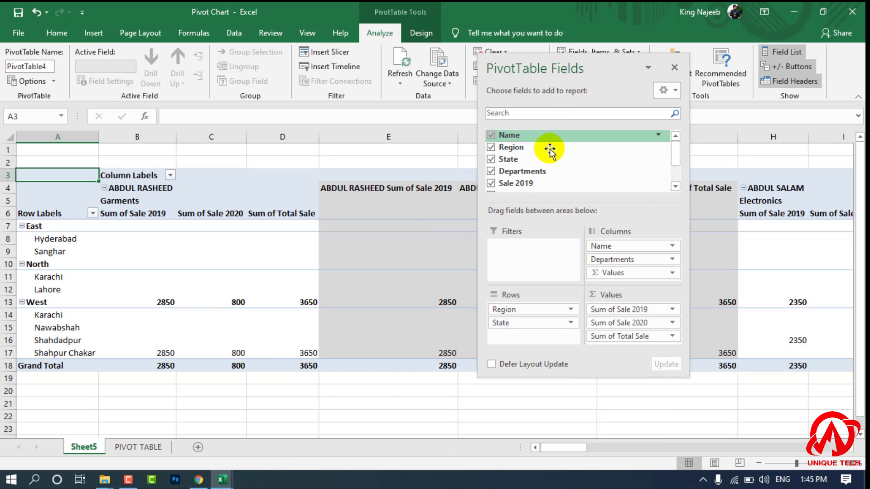
drag(643, 274, 229, 209)
drag(611, 259, 290, 319)
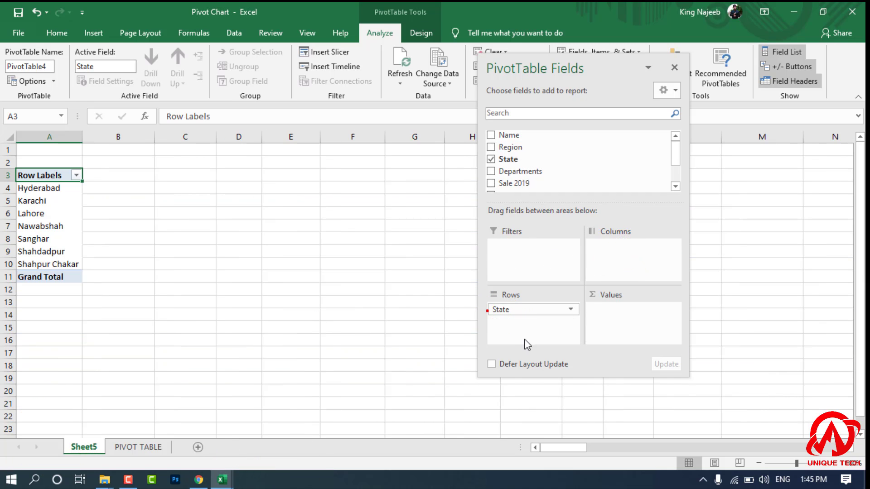
drag(520, 311, 289, 316)
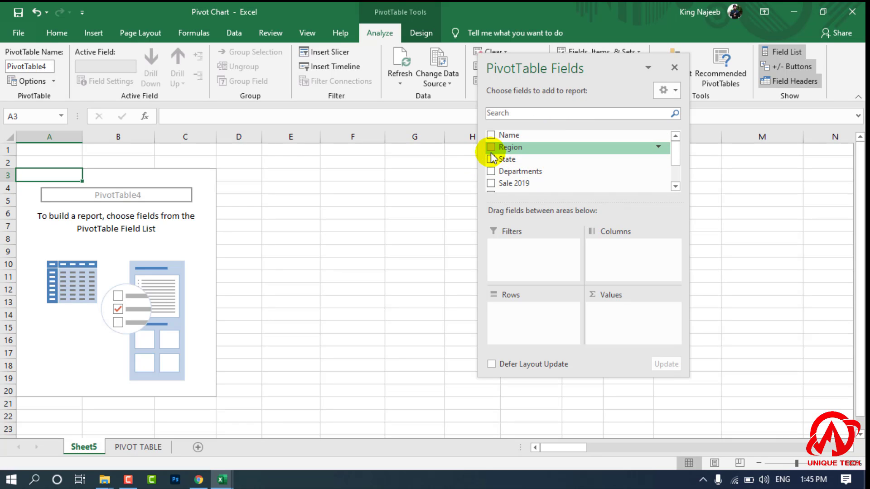
- Add Name with Departments beneath it to the PivotTable's Rows, and Total Sale to its Values
click(490, 135)
scroll(509, 164, down, 1)
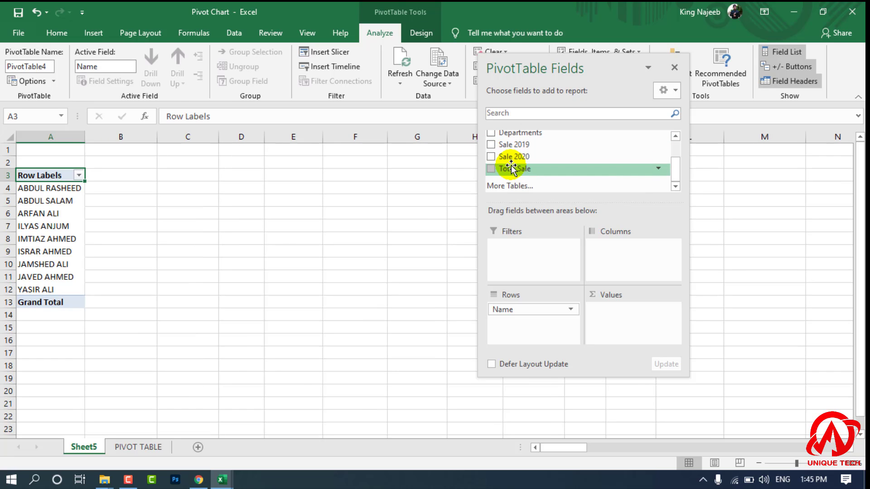
click(492, 169)
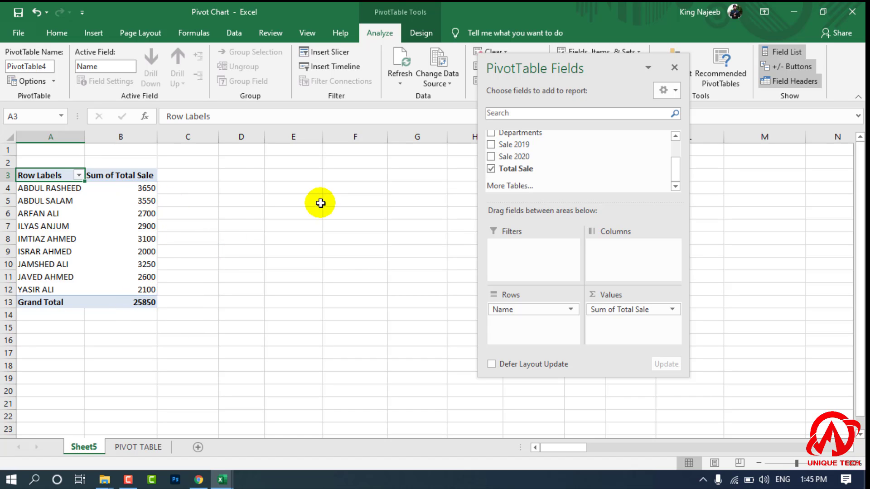
click(489, 132)
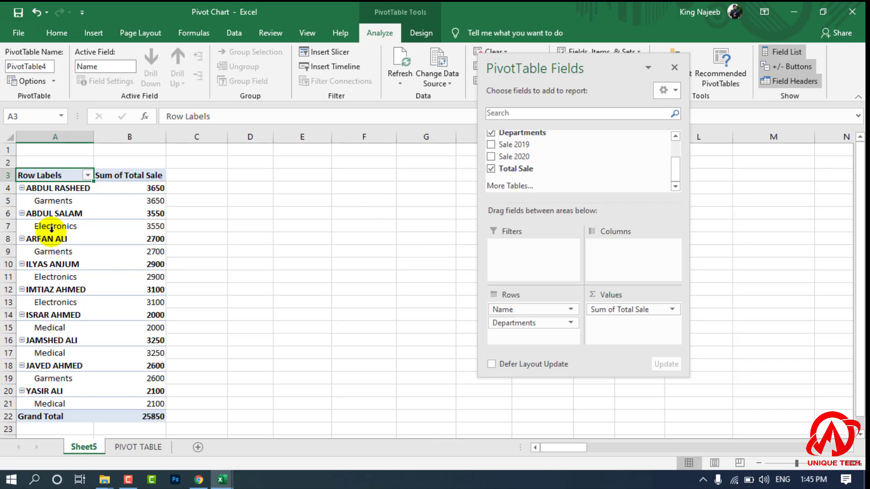
- Add State and Region beneath Departments in Rows, and Sale 2019 and Sale 2020 to Values
scroll(532, 164, up, 1)
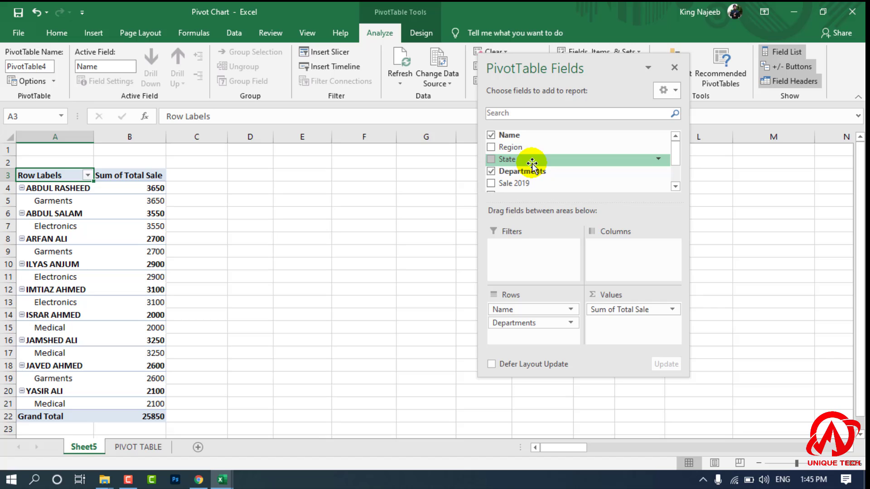
click(491, 159)
click(492, 147)
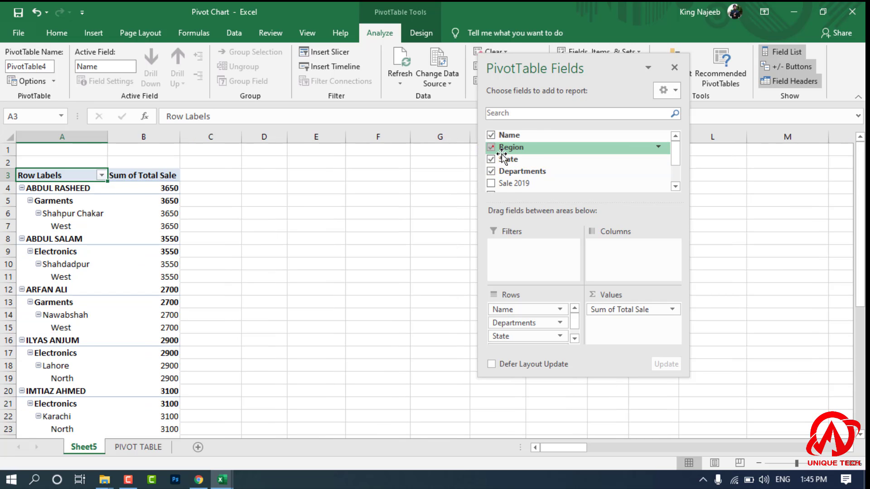
scroll(502, 156, down, 1)
click(491, 144)
click(519, 157)
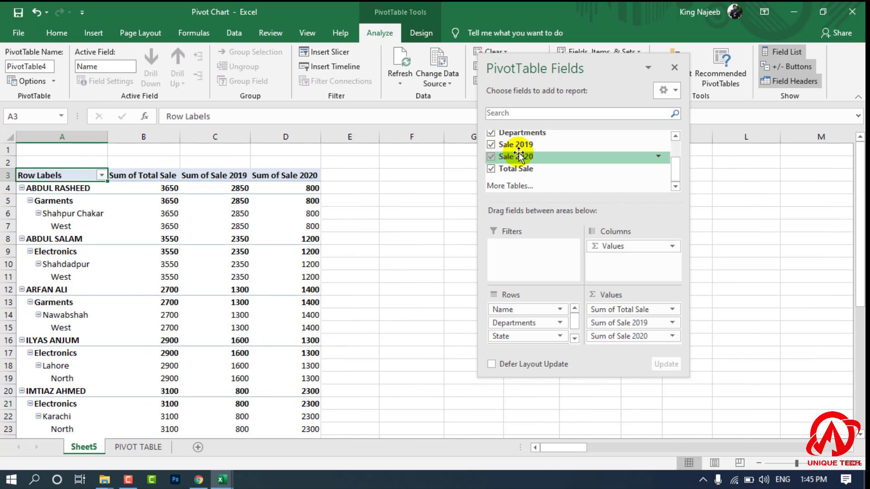
- Look through the whole PivotTable report down to its end, and close the field list
scroll(532, 164, up, 1)
scroll(271, 177, down, 5)
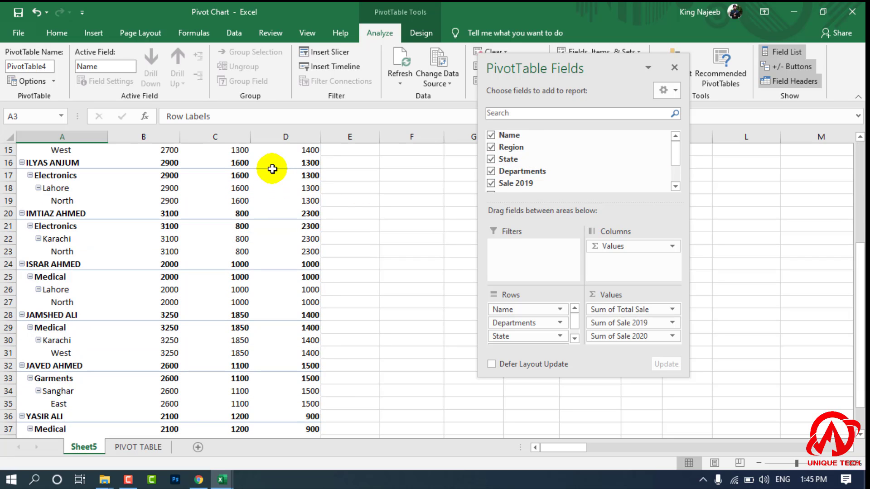
mouse_move(272, 169)
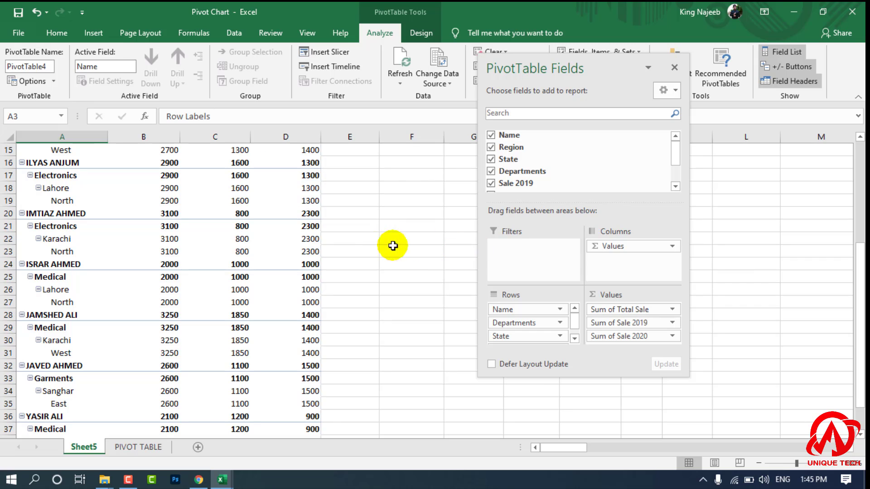
scroll(389, 235, down, 9)
scroll(376, 229, up, 14)
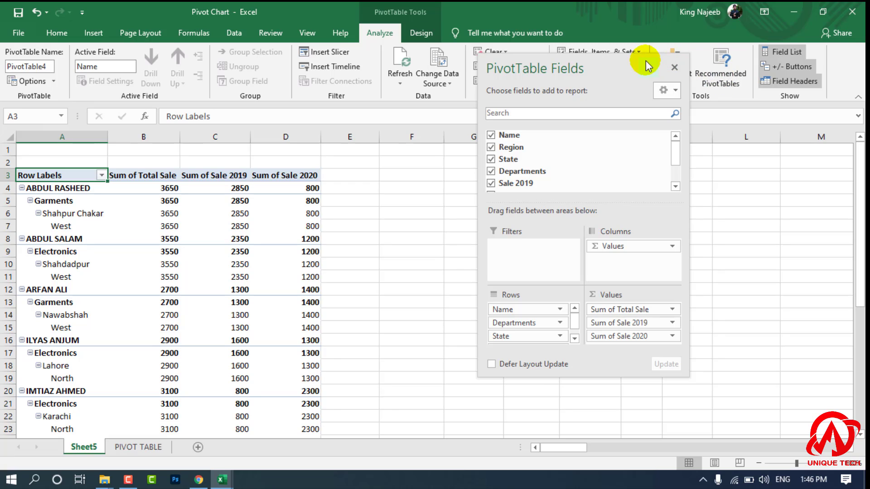
click(675, 63)
- Select the sales table B4:H13 on the PIVOT TABLE sheet and insert the recommended PivotTable "Sum of Sale 2020 by Region"
click(94, 32)
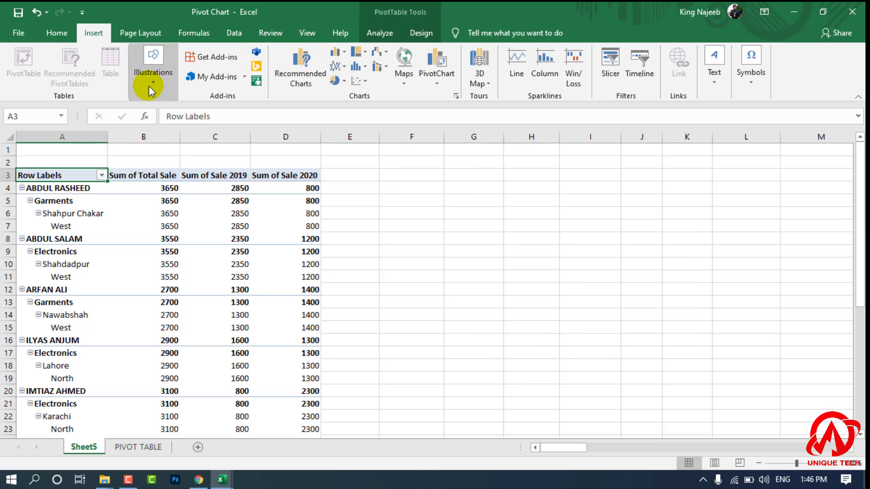
click(263, 240)
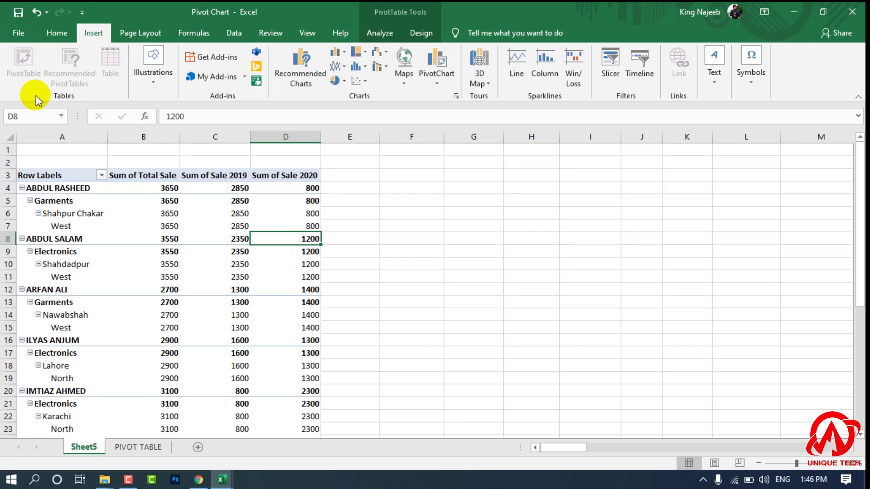
click(138, 447)
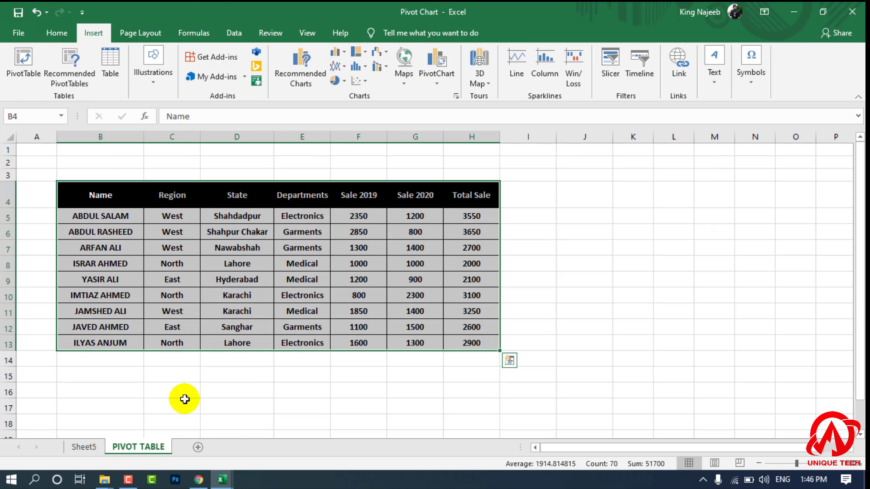
click(186, 399)
drag(106, 193, 469, 338)
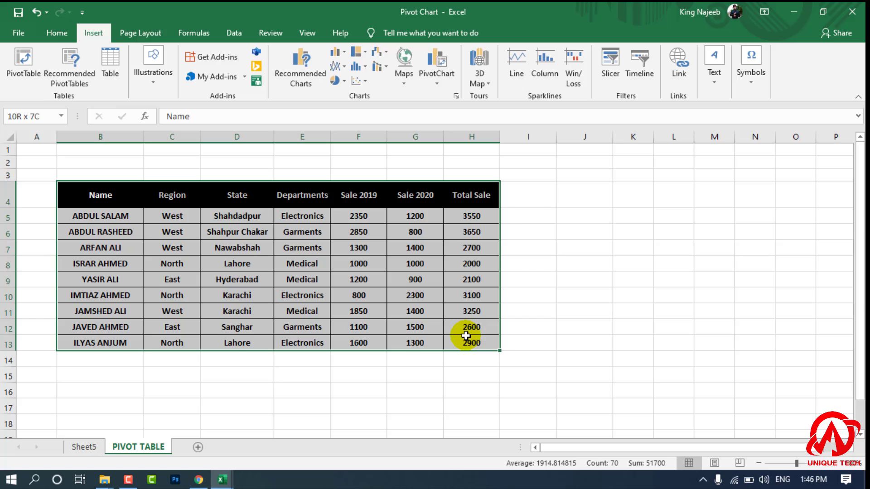
click(70, 78)
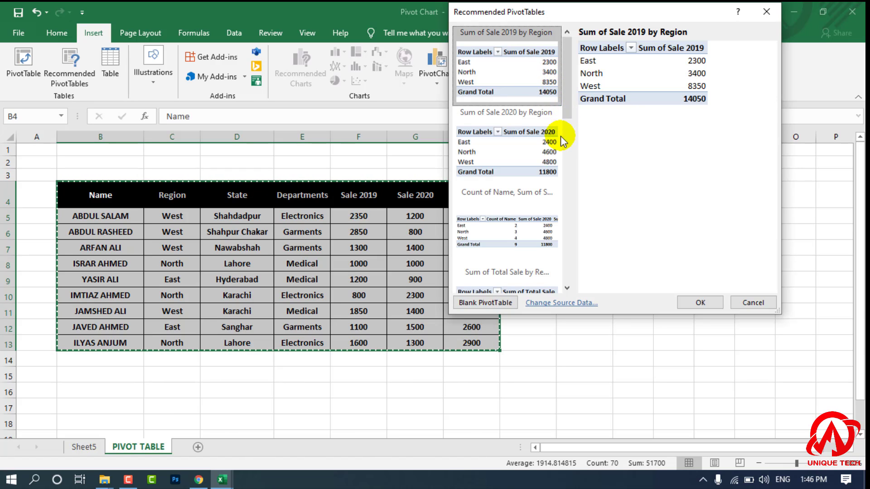
drag(572, 100, 550, 267)
scroll(563, 152, up, 10)
click(509, 133)
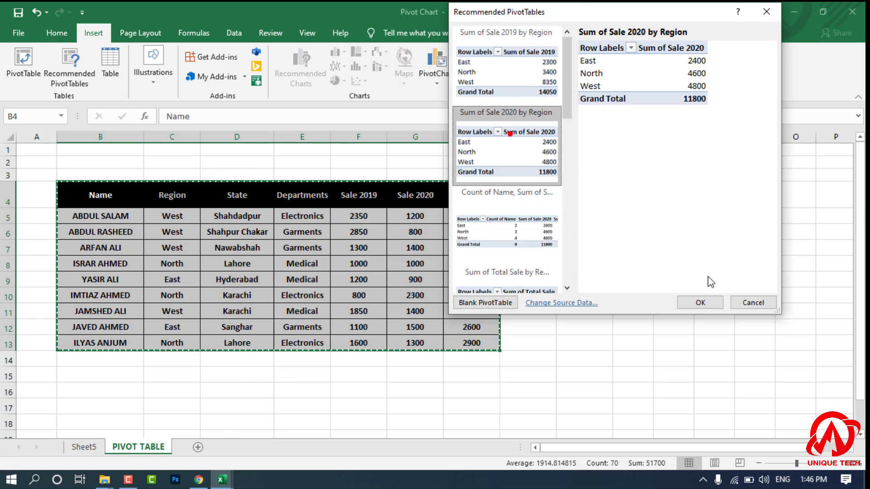
click(699, 304)
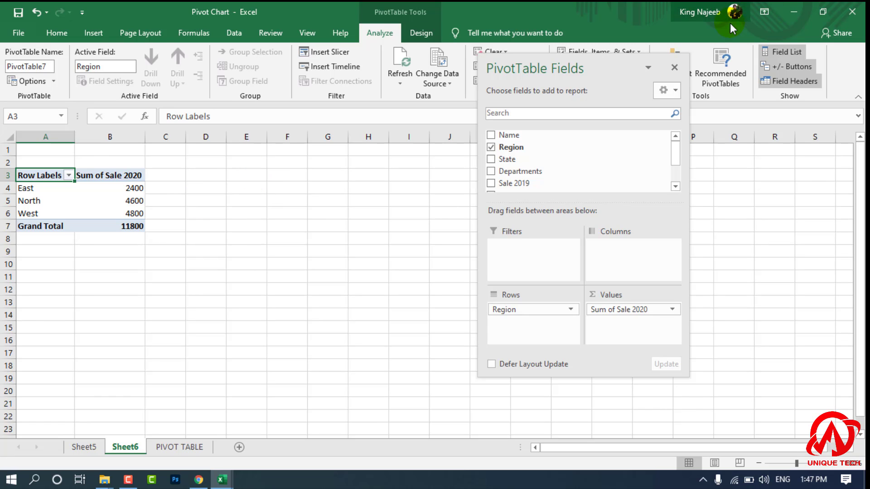
- Close the field list and permanently delete Sheet6 with the recommended PivotTable
click(674, 68)
click(94, 33)
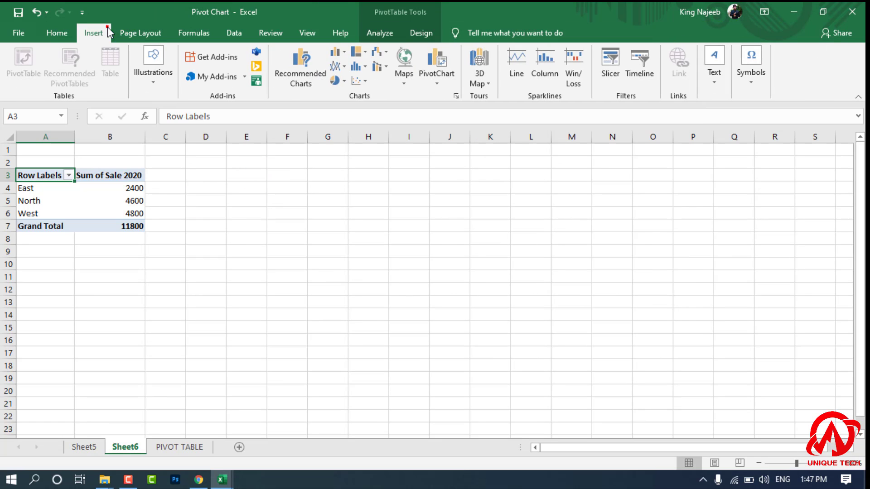
click(338, 275)
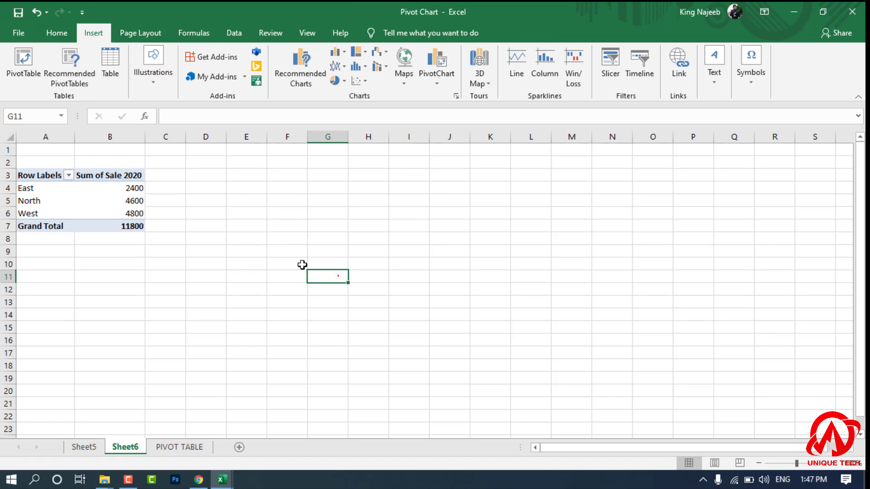
right_click(131, 447)
click(164, 314)
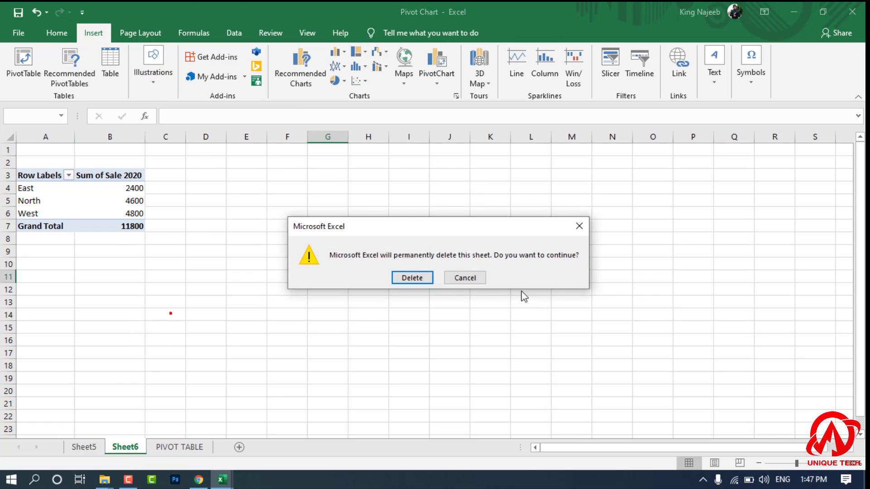
click(411, 278)
- Examine the recommended PivotTables for the sales table B4:H13, and leave without inserting one
drag(101, 186, 487, 347)
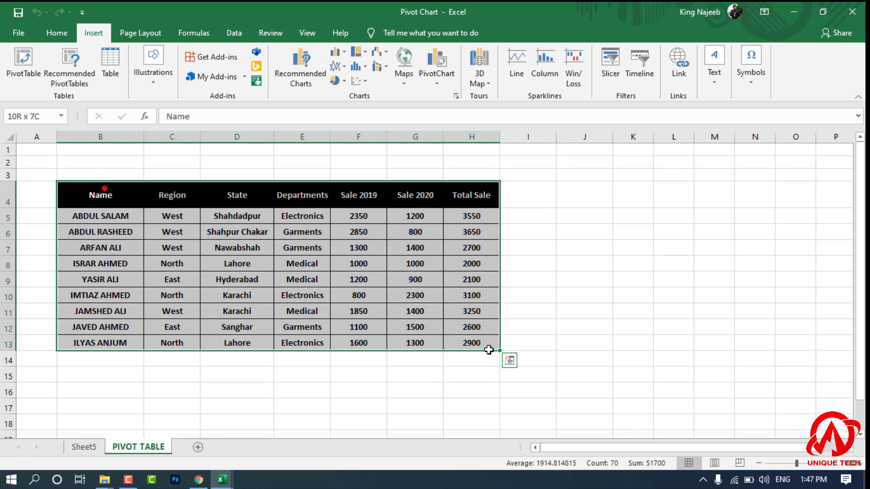
click(70, 73)
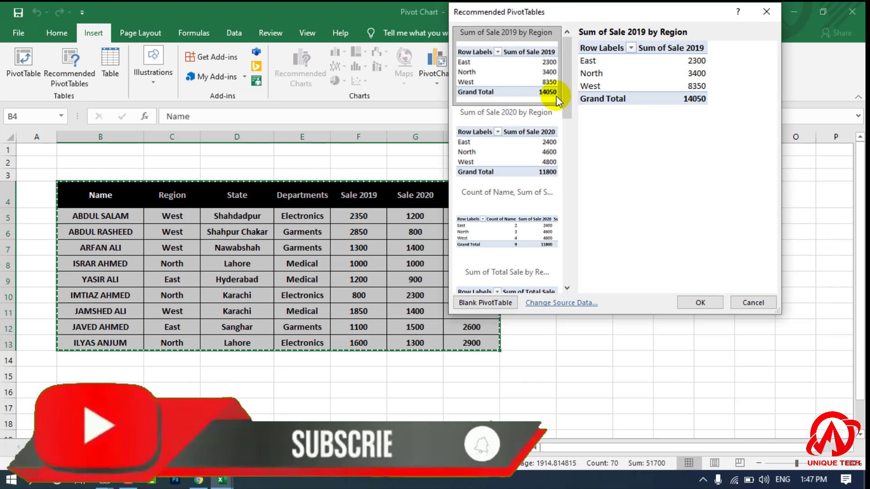
drag(567, 96, 561, 112)
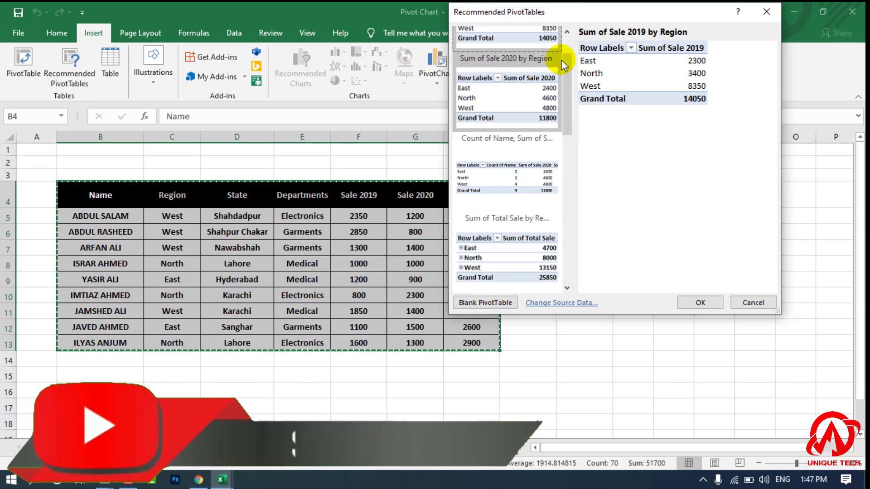
click(751, 303)
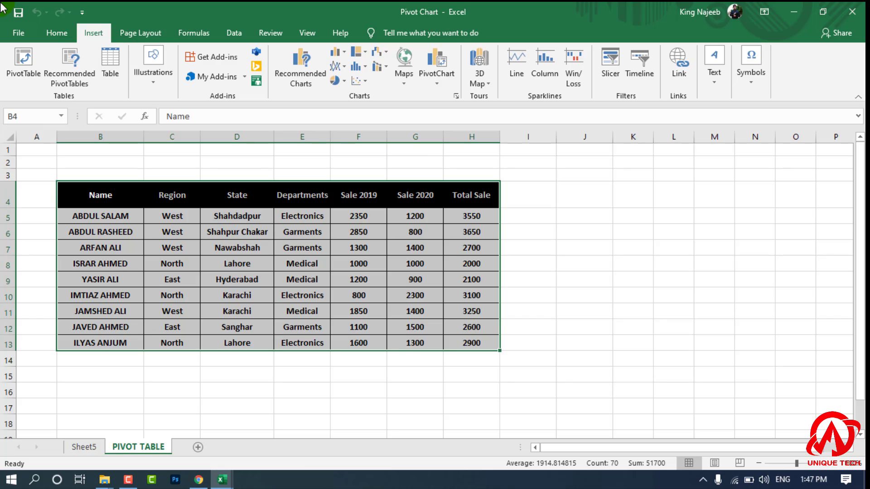
click(158, 84)
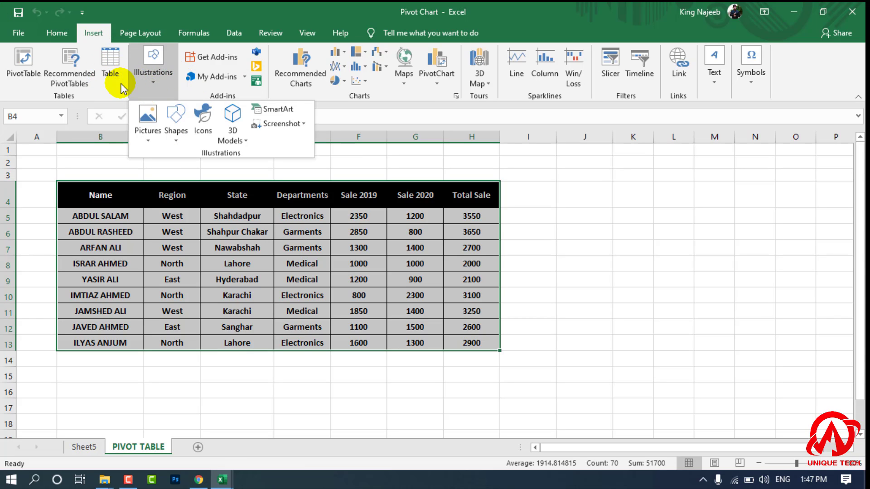
click(156, 140)
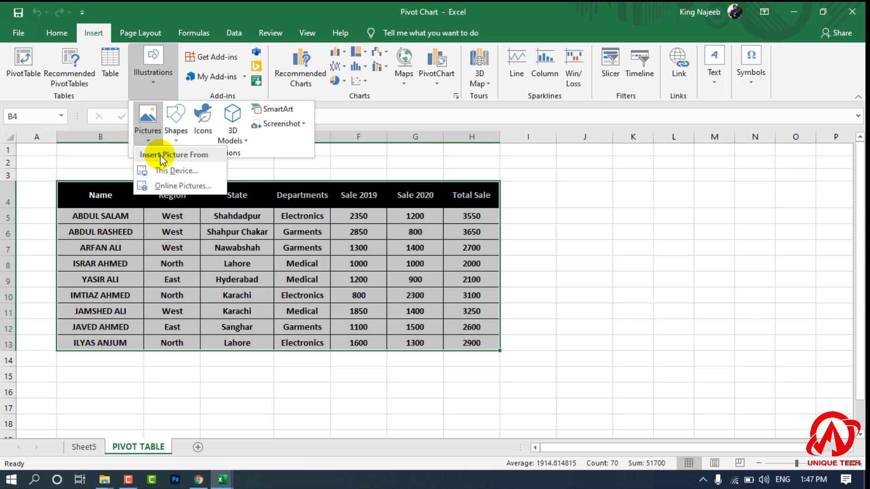
click(179, 130)
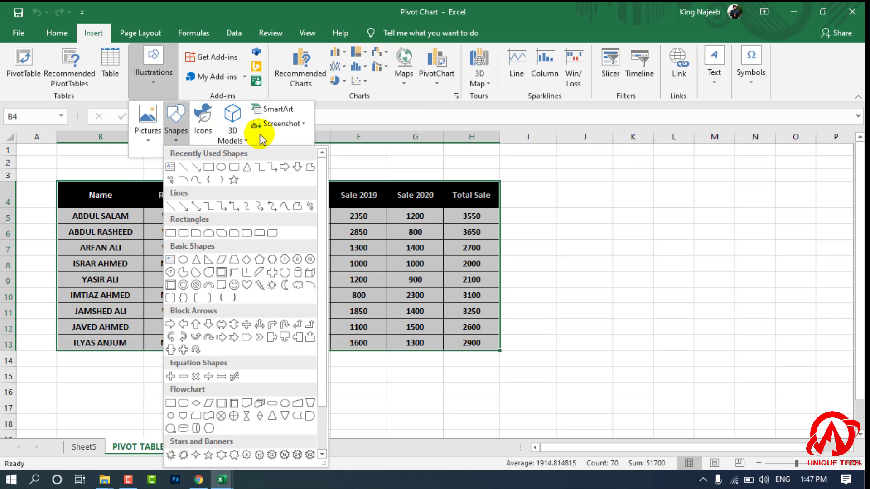
click(375, 146)
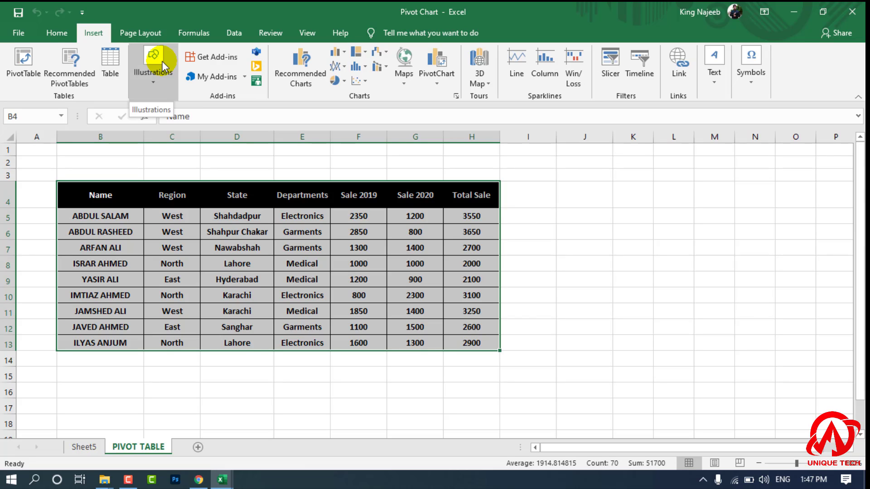